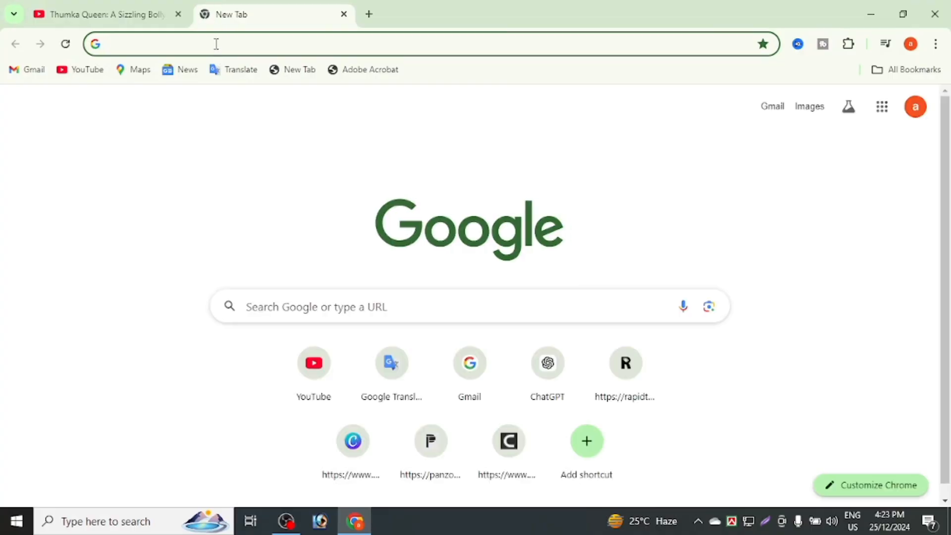
- Search for google ads and open the Google Ads website from the results
click(217, 44)
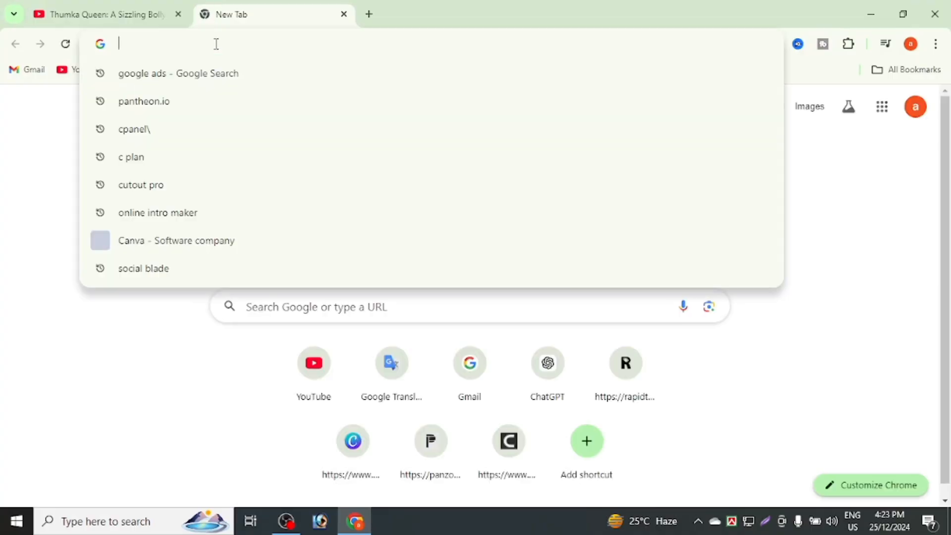
click(212, 80)
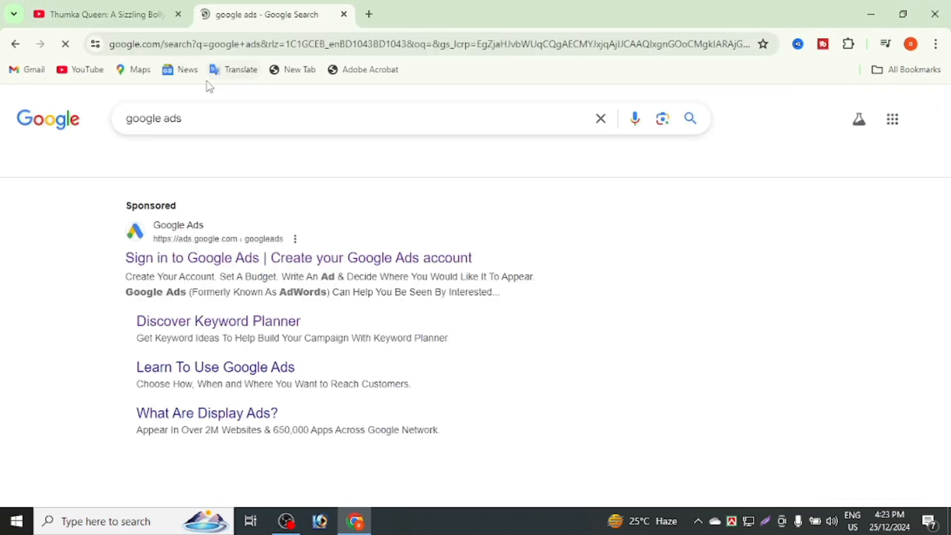
scroll(293, 248, down, 4)
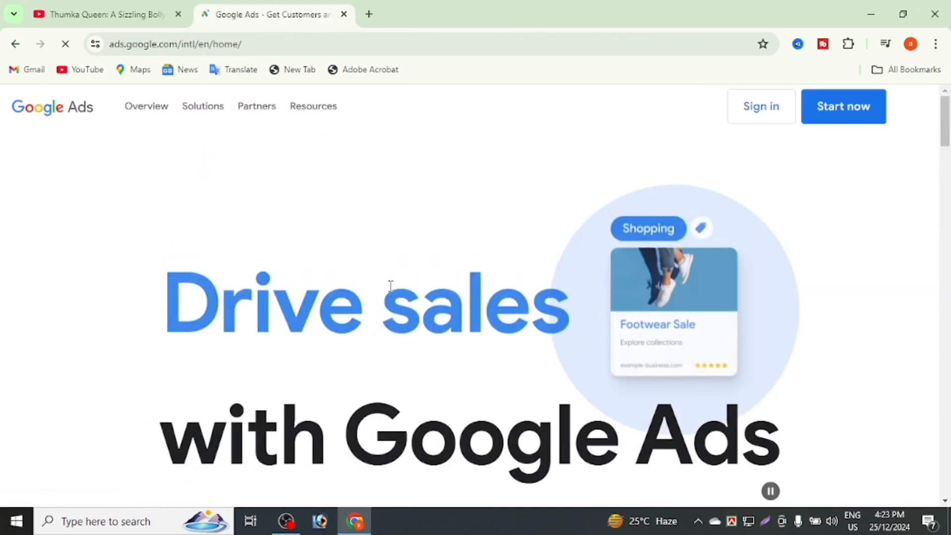
- Start the Google Ads sign-up and dismiss the introduction to creating a first campaign
scroll(387, 278, down, 4)
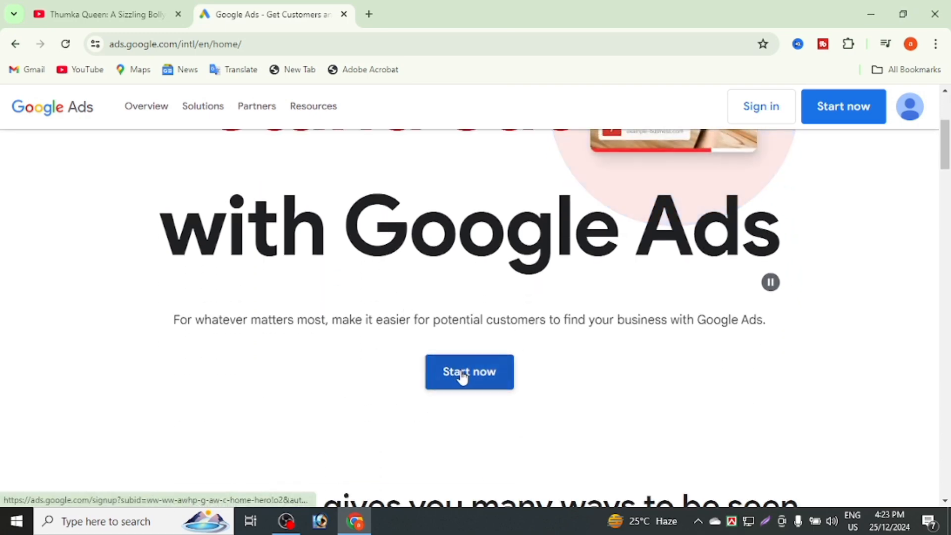
click(462, 376)
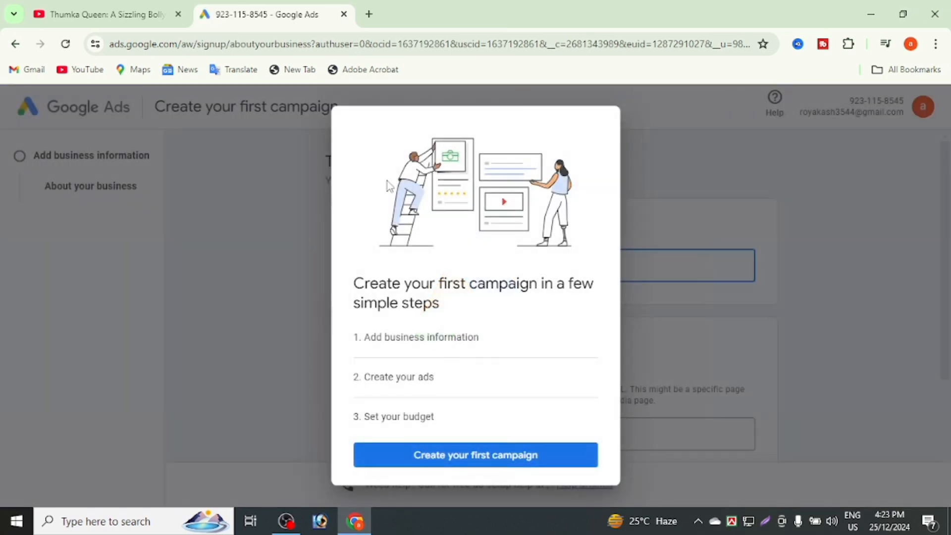
click(708, 174)
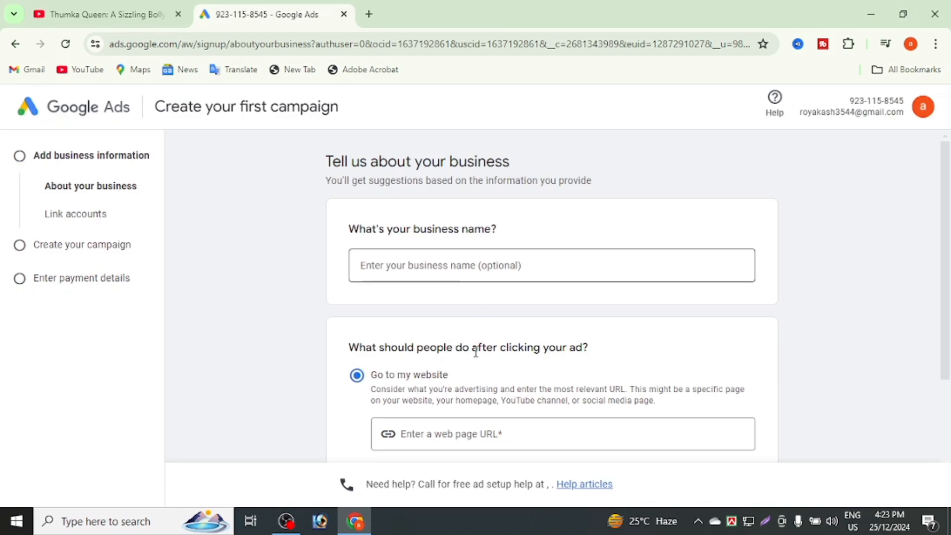
- Enter Akash Telecome as the business name
scroll(476, 351, down, 4)
scroll(469, 310, up, 3)
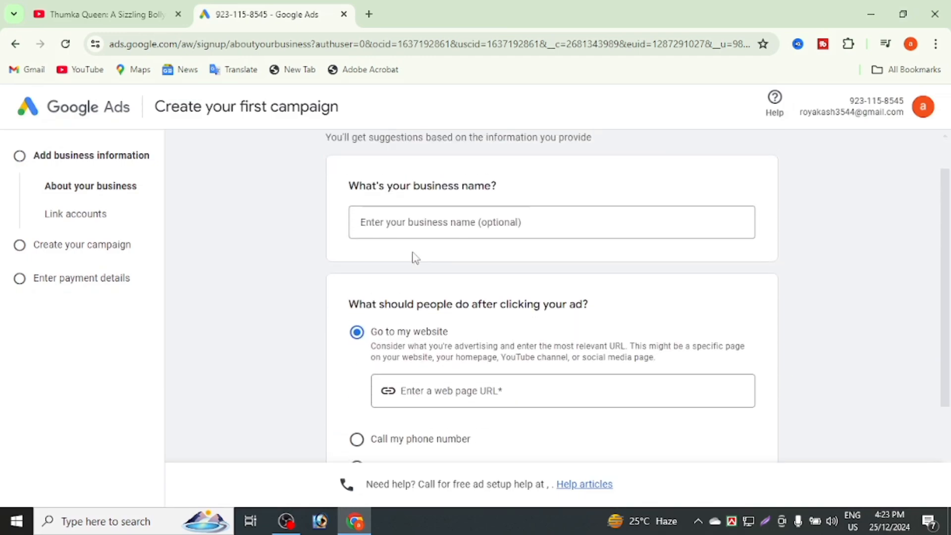
click(410, 218)
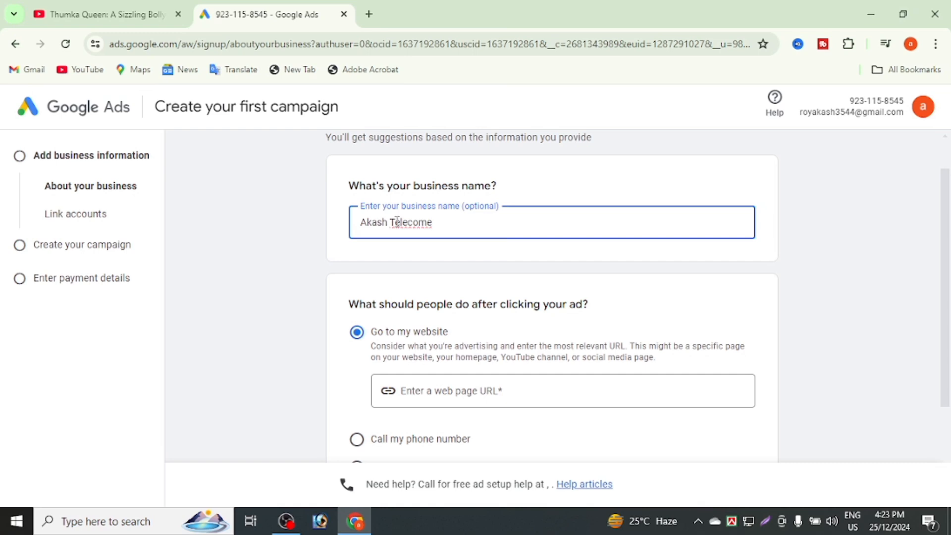
- Set the ad's destination web page to the copied URL of the open Thumka Queen YouTube video and continue
scroll(433, 272, down, 1)
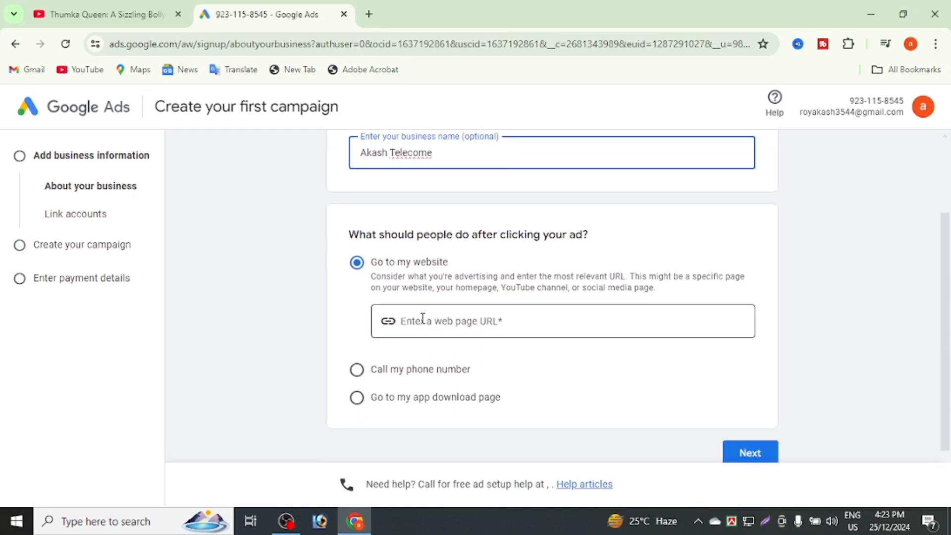
click(424, 320)
click(135, 16)
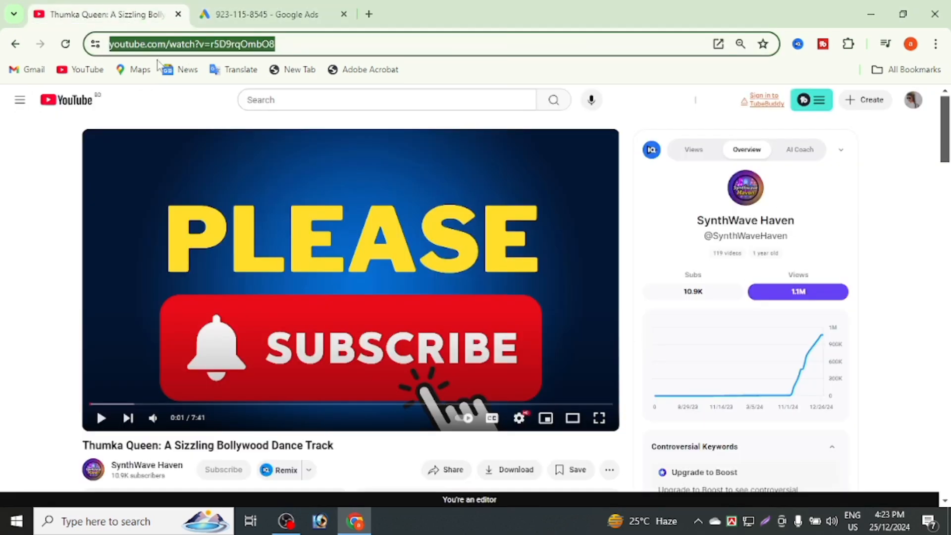
click(253, 16)
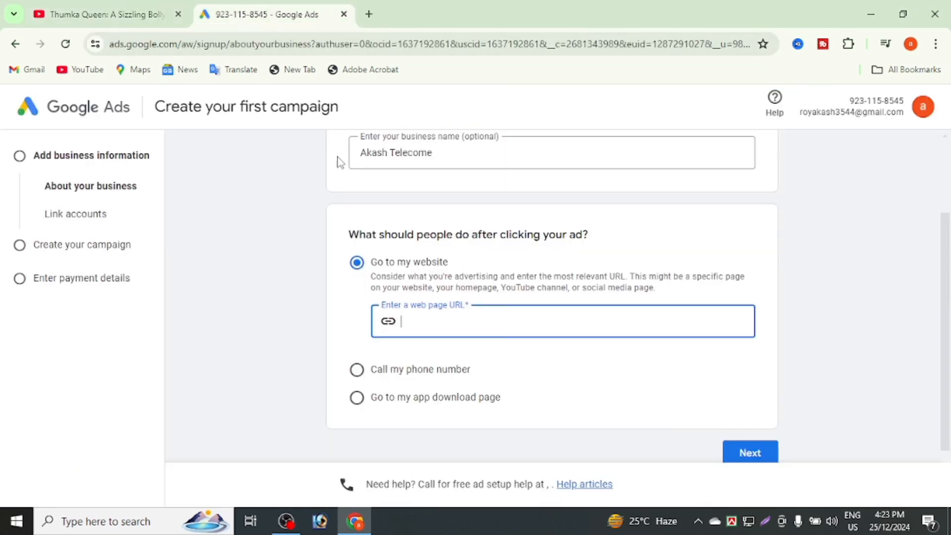
right_click(419, 321)
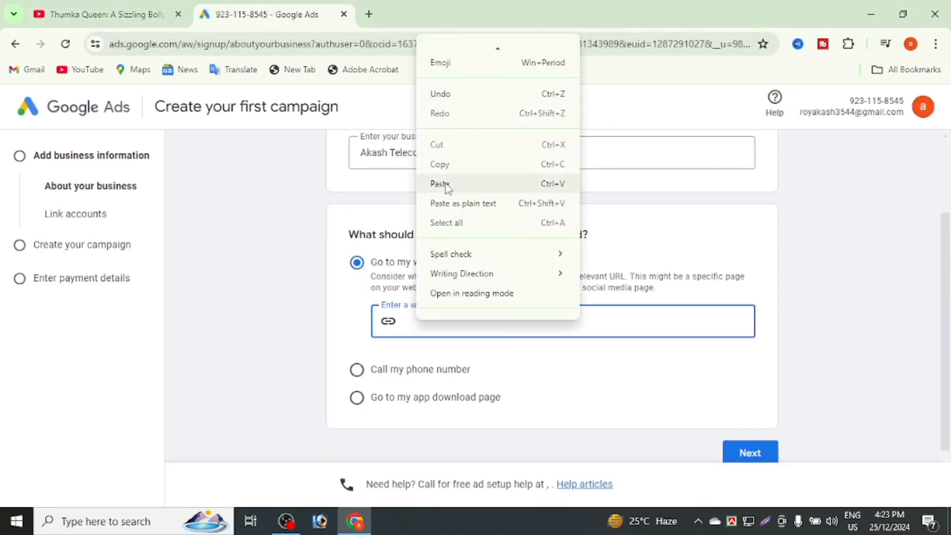
click(447, 184)
scroll(418, 384, down, 2)
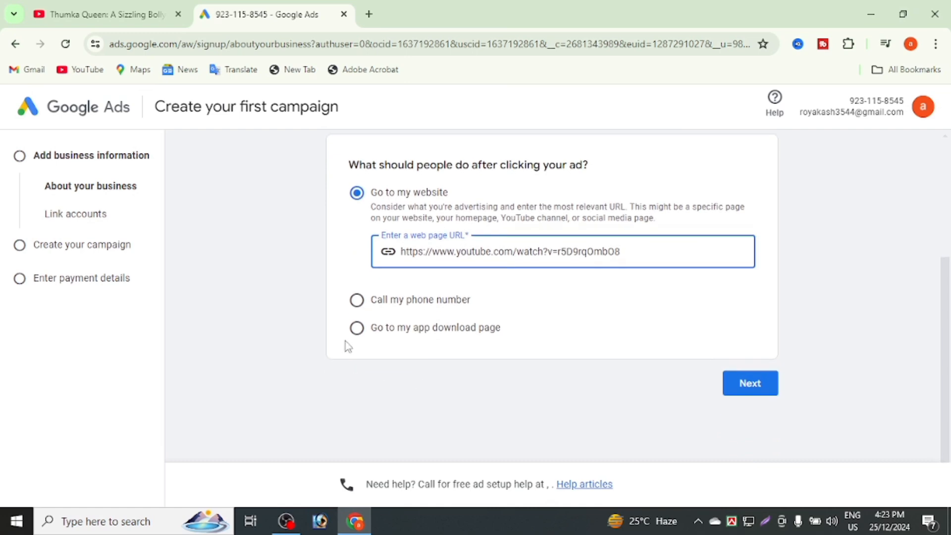
click(765, 389)
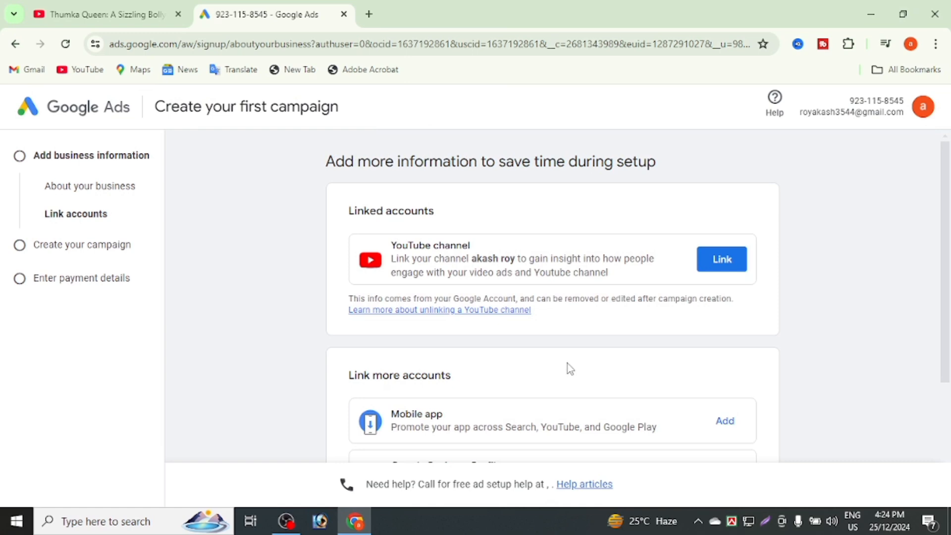
- Skip linking a YouTube channel, mobile app, business profile or phone number to the account
scroll(569, 366, down, 3)
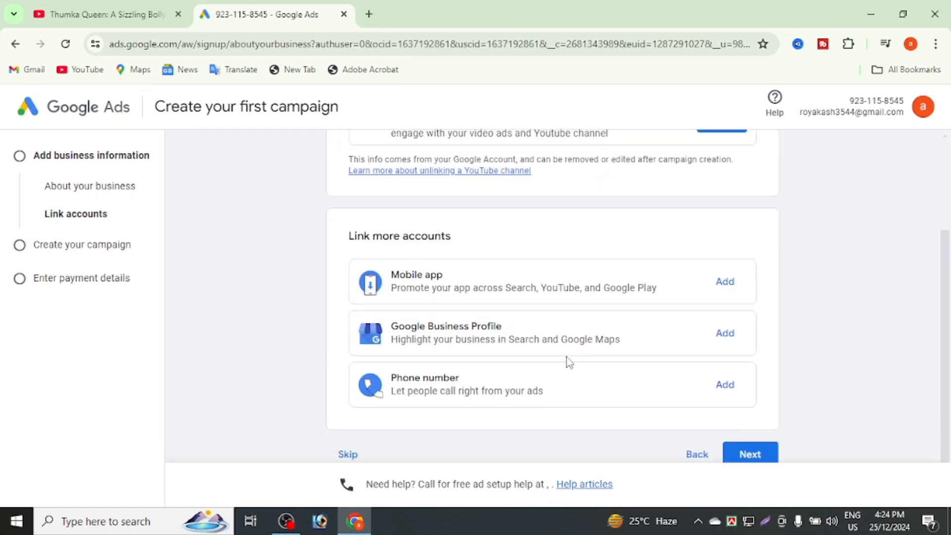
scroll(568, 360, up, 3)
scroll(565, 358, down, 4)
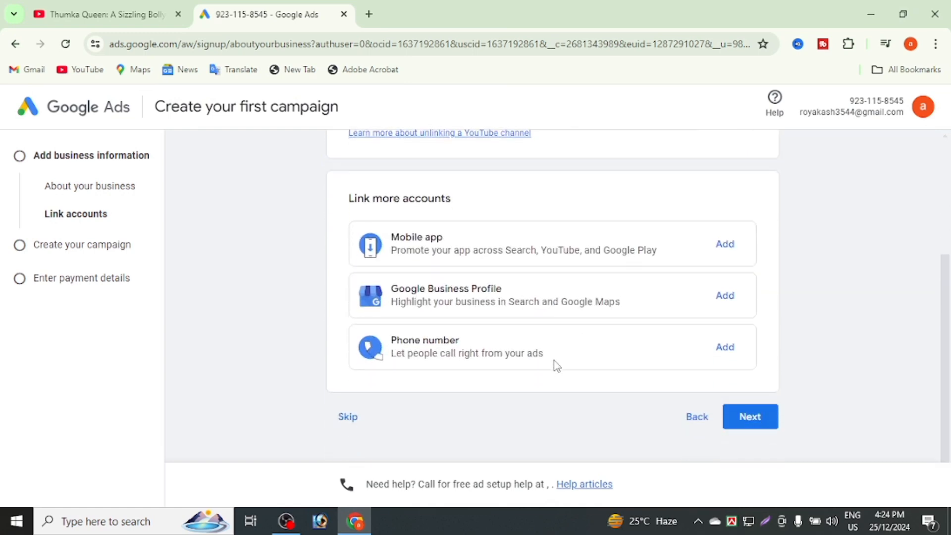
click(349, 422)
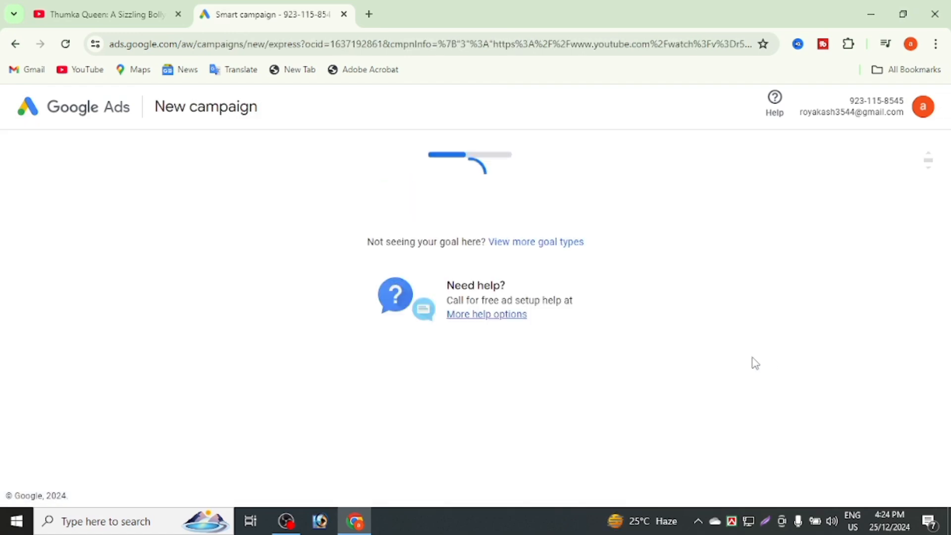
- Choose "Get more views and engagement on YouTube" as the campaign goal and continue to the video ad setup
scroll(571, 338, down, 3)
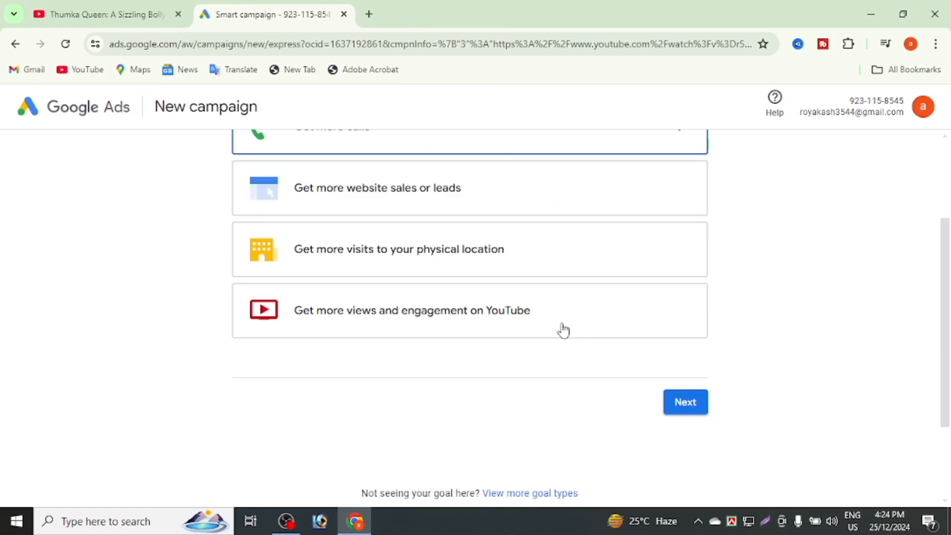
click(412, 311)
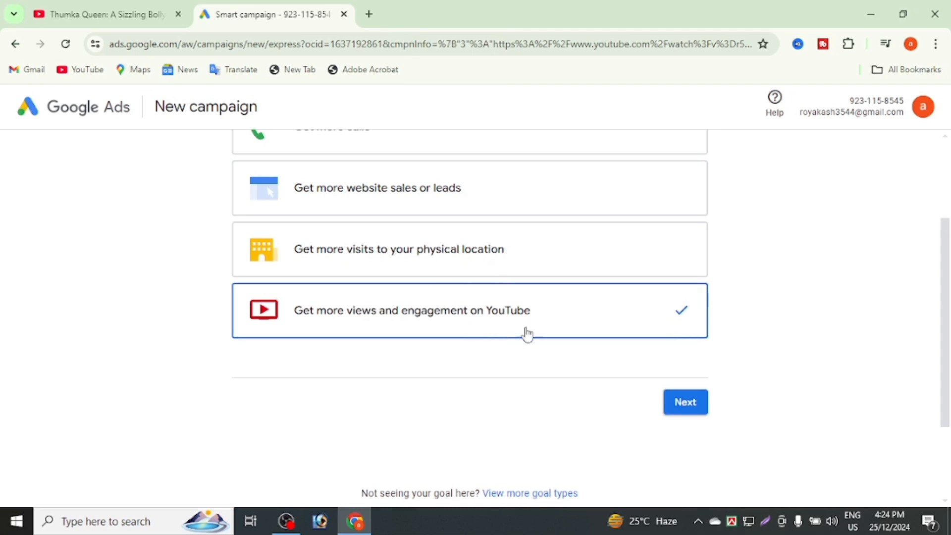
click(696, 407)
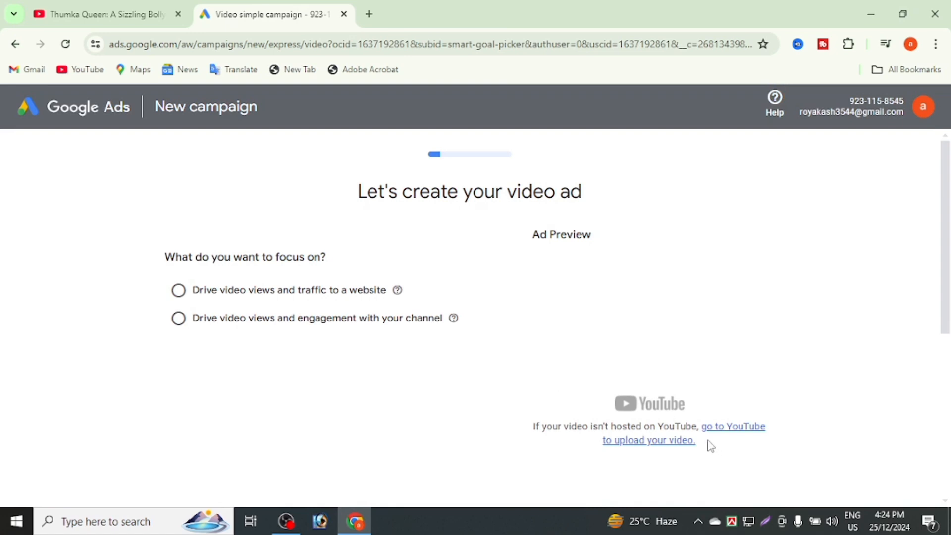
scroll(710, 444, down, 5)
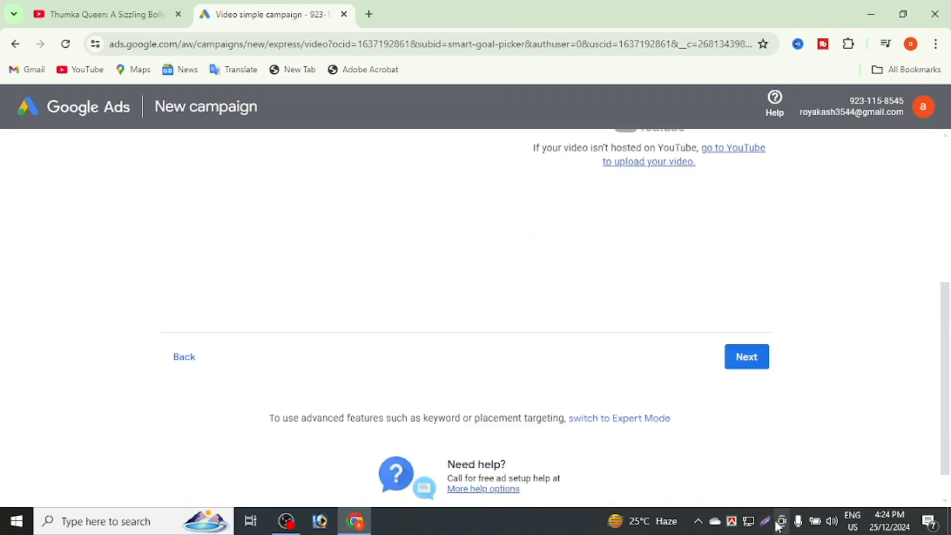
scroll(726, 451, down, 1)
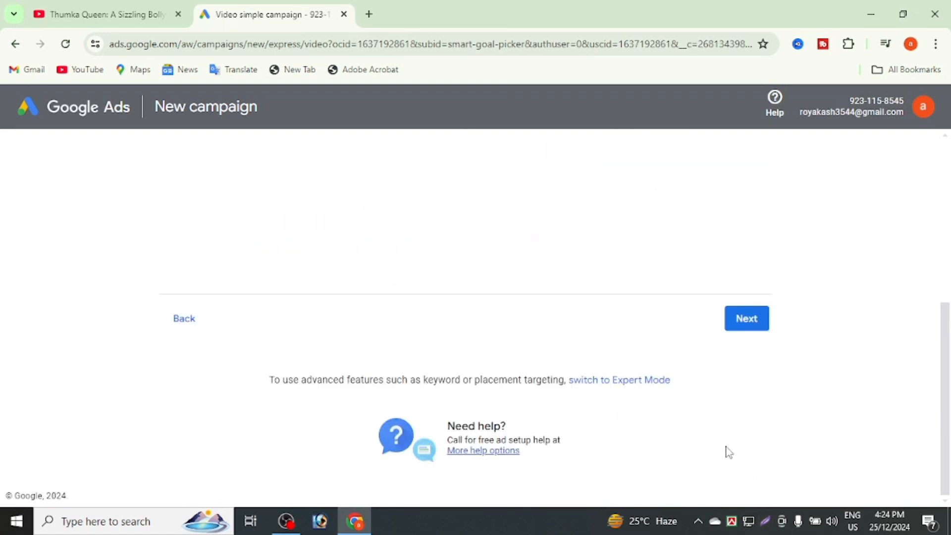
click(765, 521)
drag(306, 216, 947, 508)
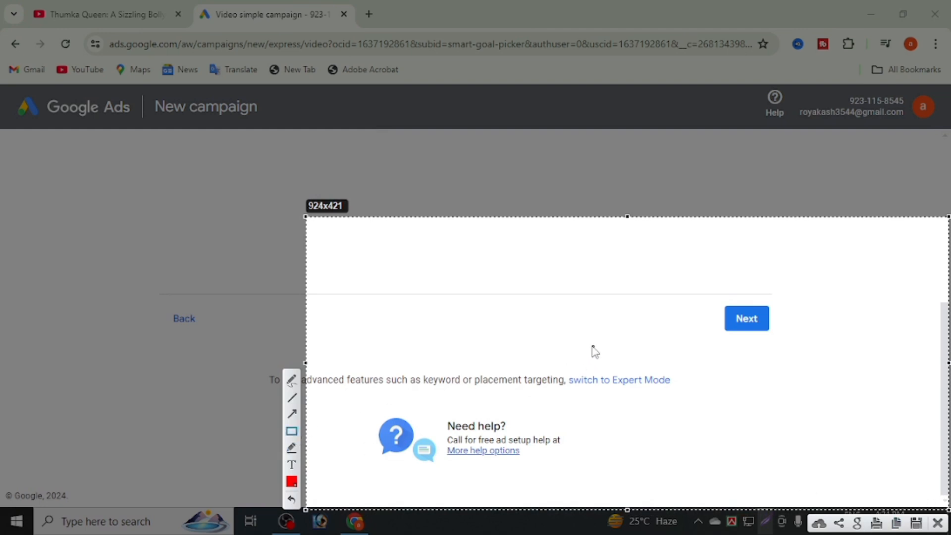
mouse_move(558, 349)
mouse_down()
mouse_move(714, 395)
mouse_move(745, 395)
mouse_up()
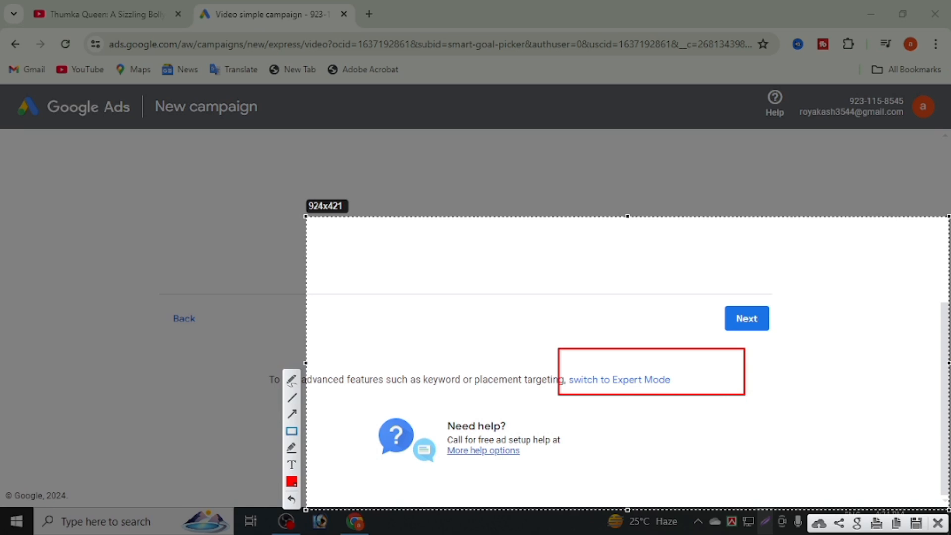
click(938, 523)
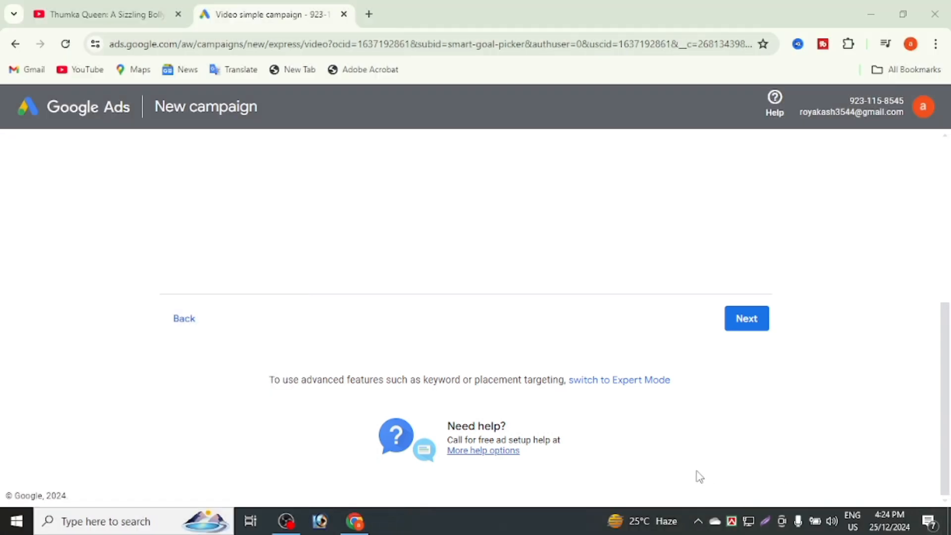
- Switch to Expert Mode and continue with the objective without goal guidance, the Video campaign type and the Video views subtype
click(654, 379)
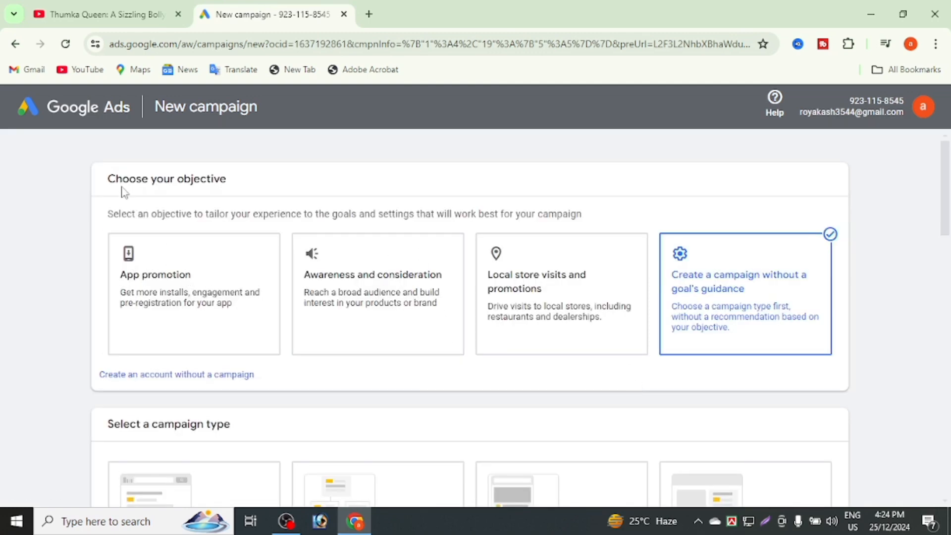
scroll(168, 187, down, 2)
scroll(618, 414, down, 1)
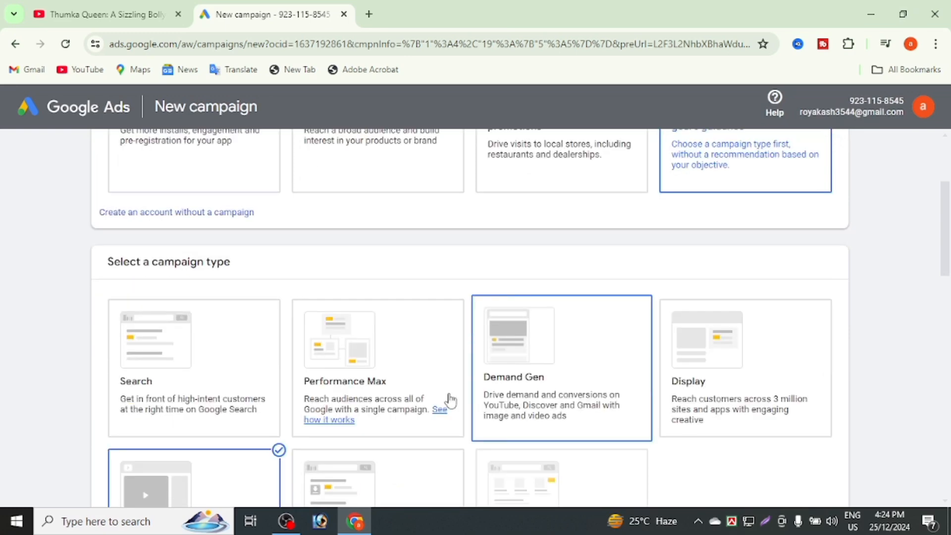
scroll(250, 282, down, 6)
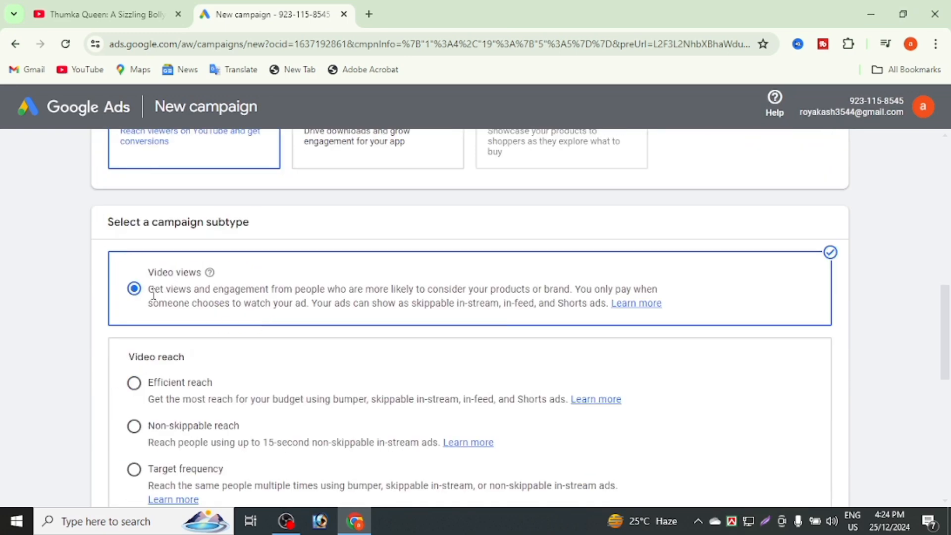
scroll(314, 337, down, 7)
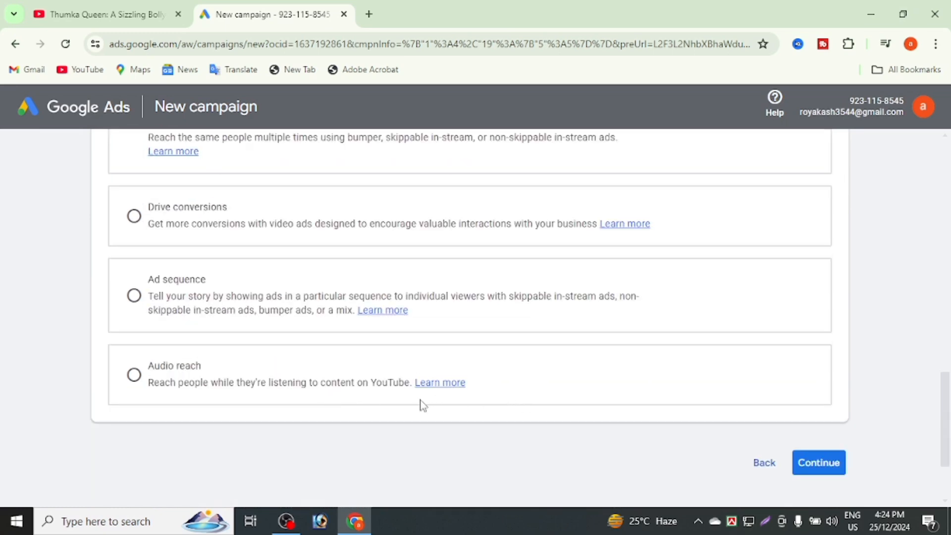
scroll(421, 405, up, 1)
scroll(416, 404, down, 3)
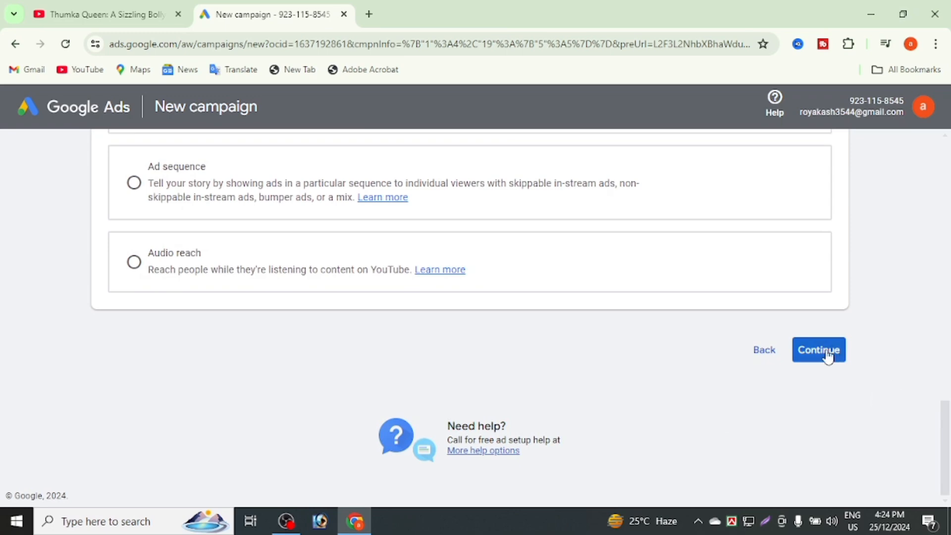
scroll(375, 363, up, 5)
scroll(375, 364, up, 10)
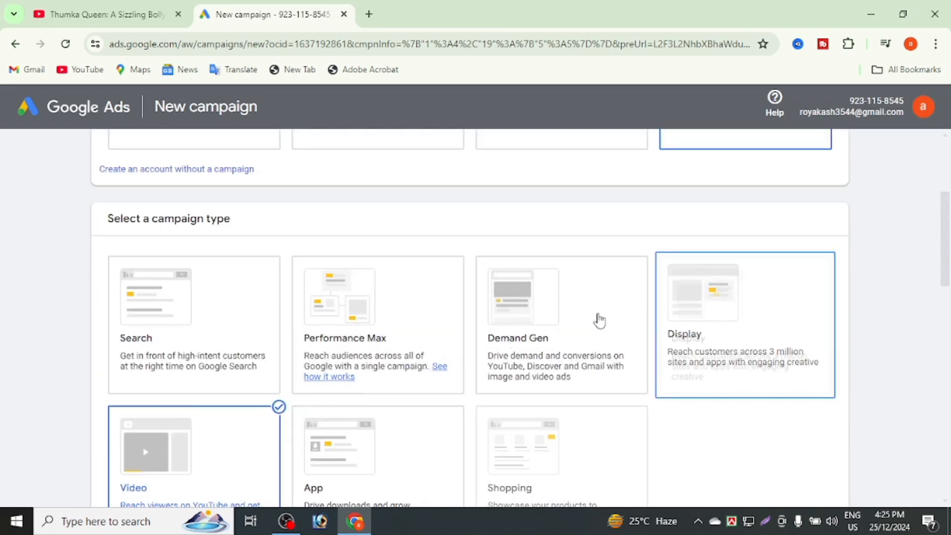
scroll(623, 272, up, 3)
scroll(644, 280, down, 4)
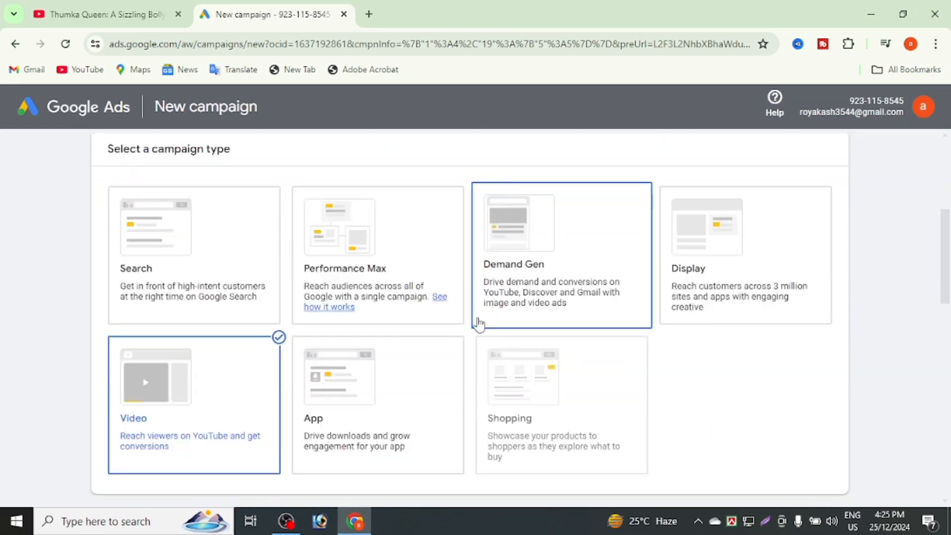
scroll(340, 363, down, 6)
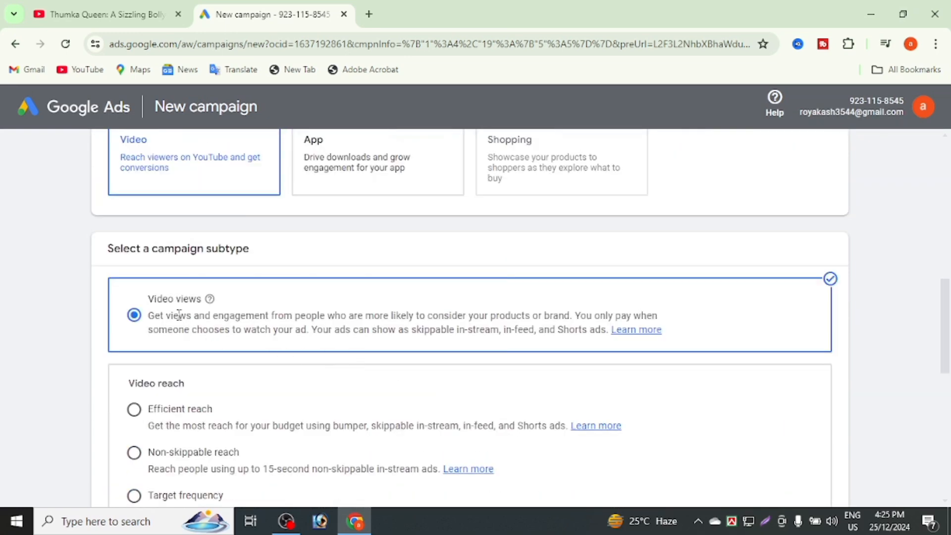
scroll(340, 363, down, 10)
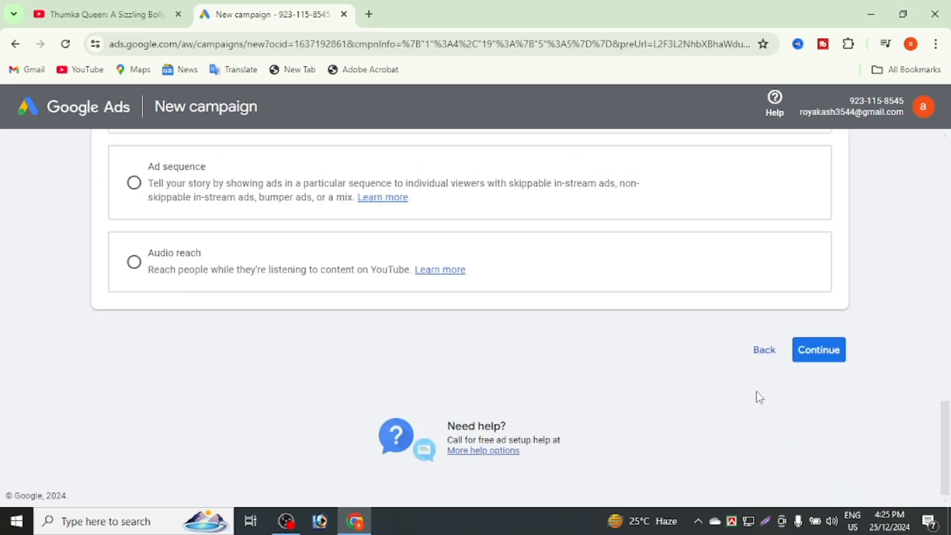
click(817, 357)
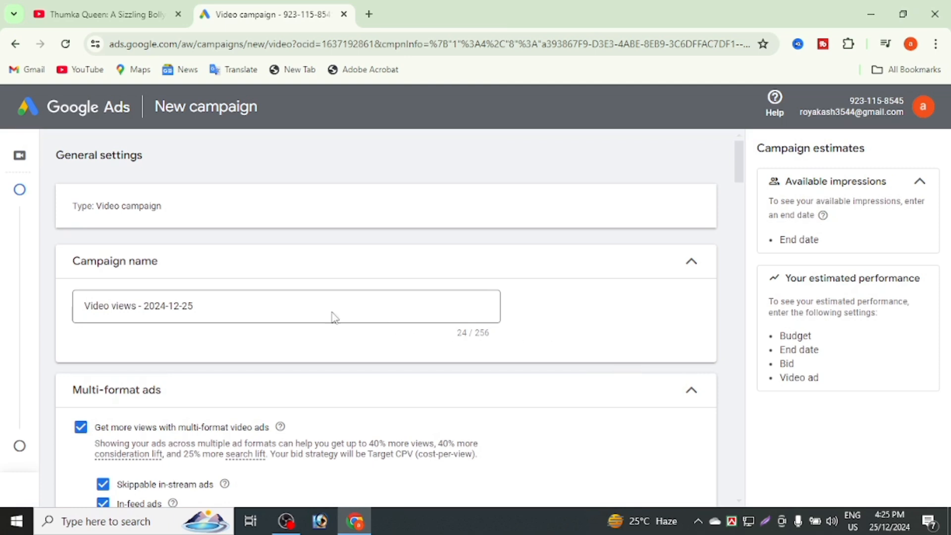
- Review the new video campaign's settings, from campaign name, ad formats, budget, locations and audience through content targeting, video ads and bid
click(263, 304)
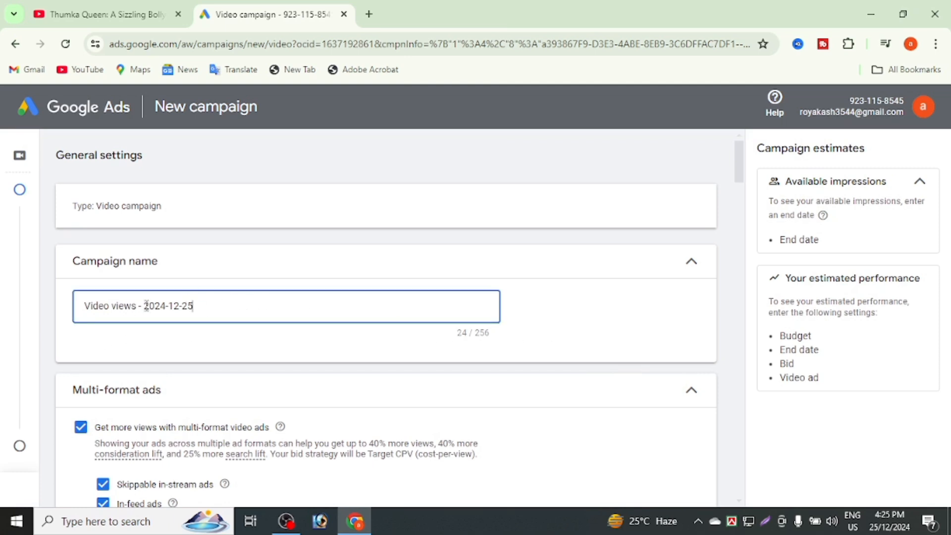
scroll(147, 306, down, 1)
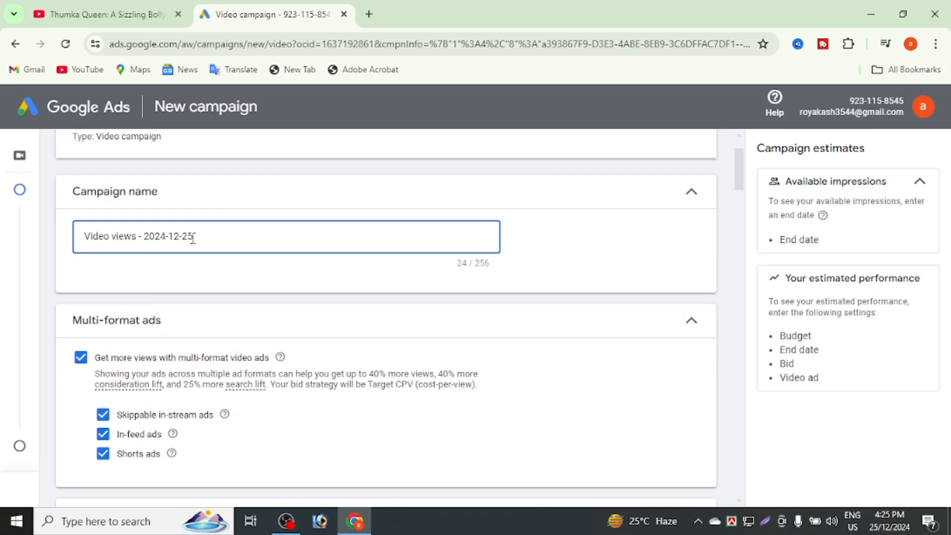
scroll(113, 236, down, 5)
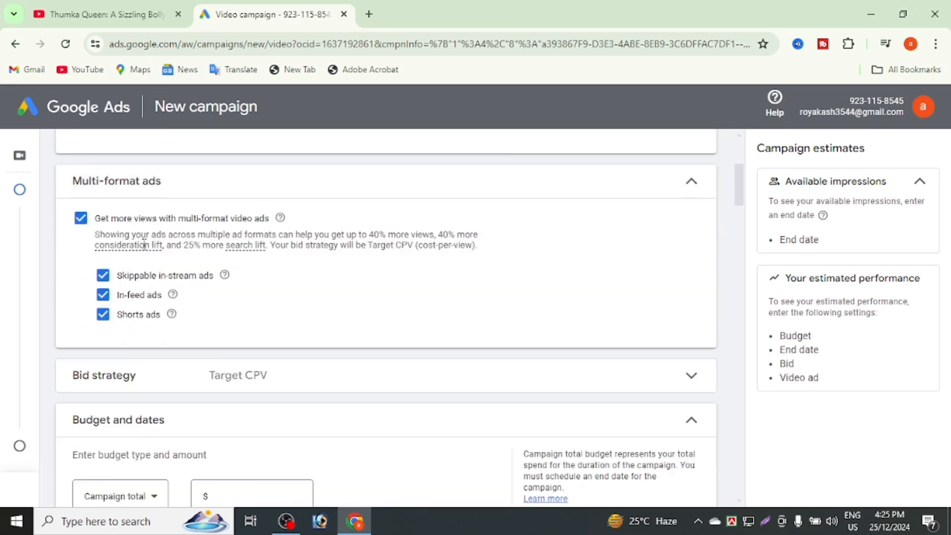
scroll(193, 294, down, 2)
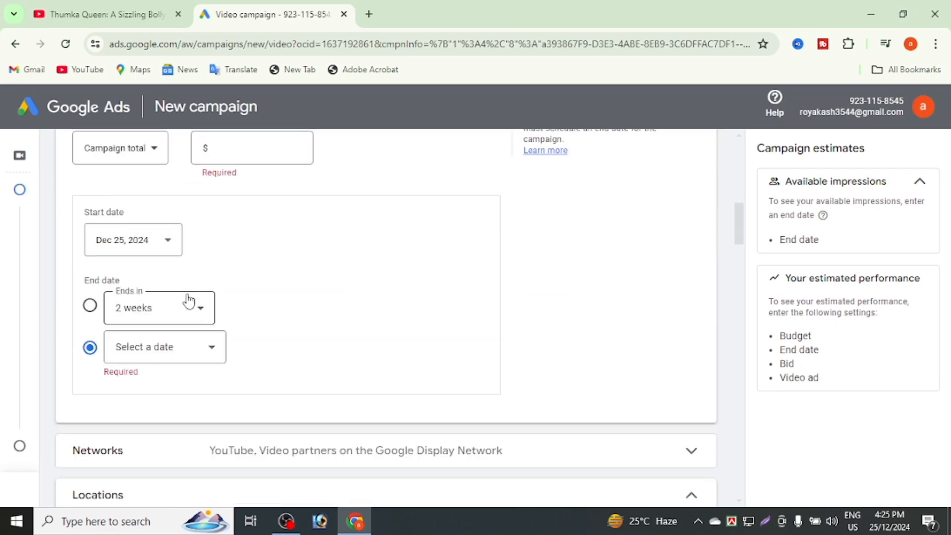
scroll(112, 297, down, 3)
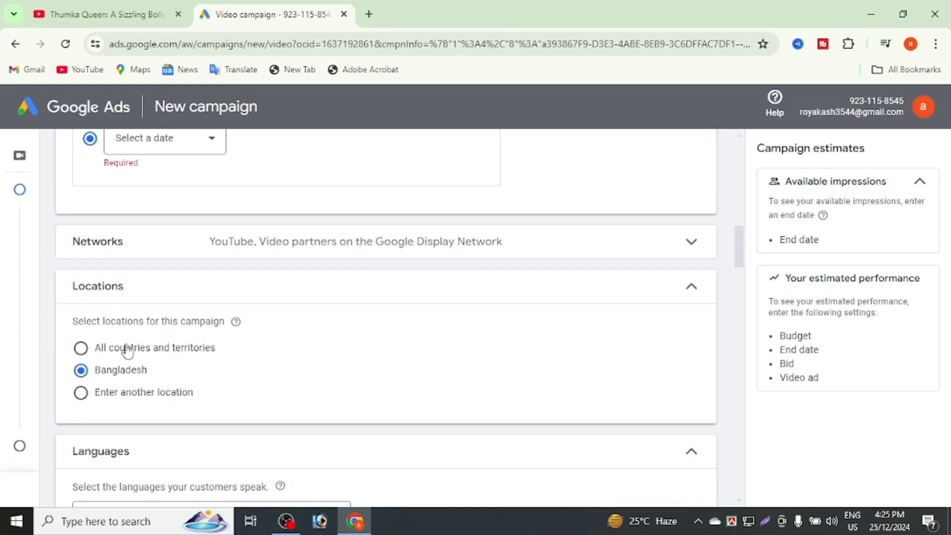
scroll(127, 350, down, 7)
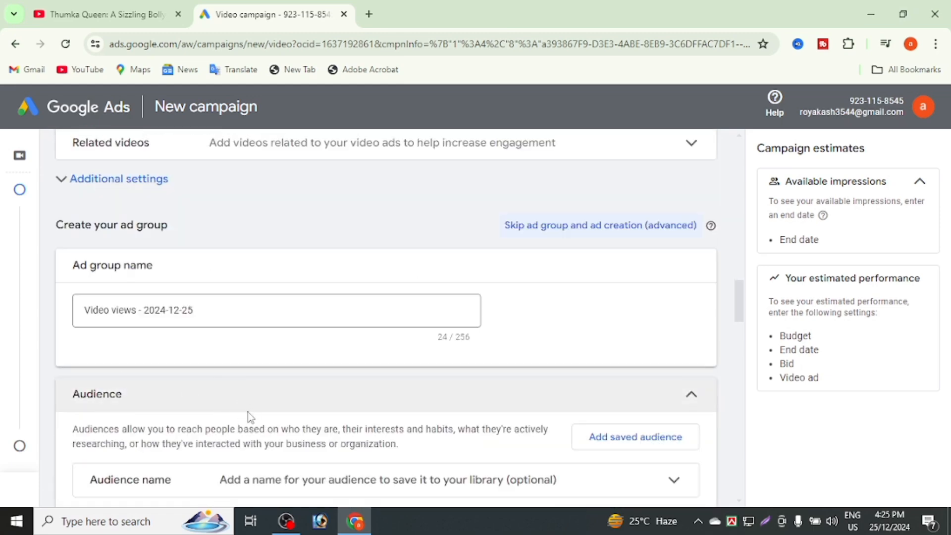
scroll(246, 416, down, 4)
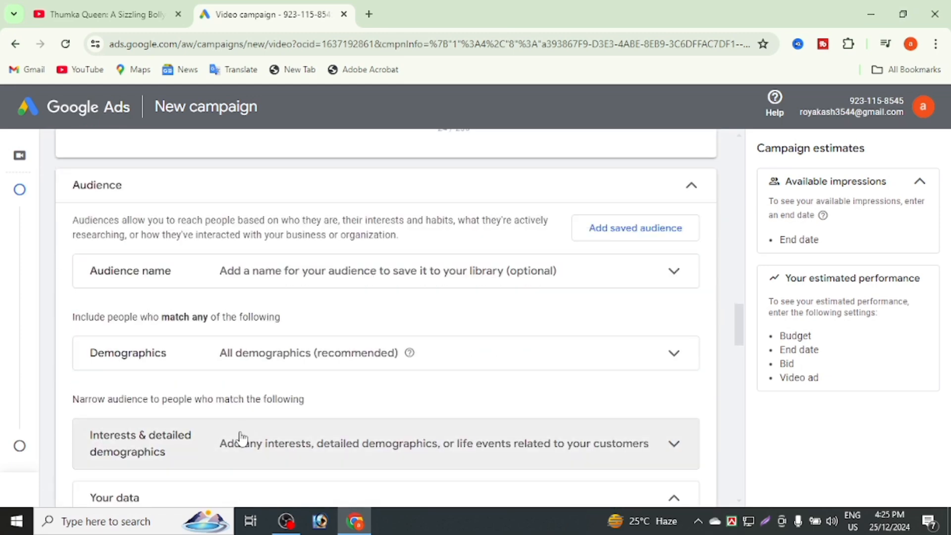
scroll(237, 433, down, 3)
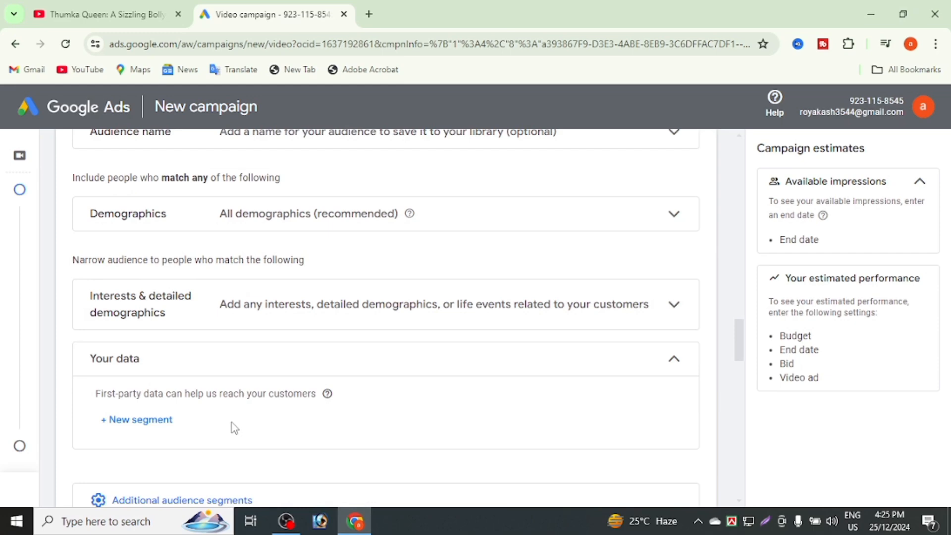
scroll(235, 427, down, 2)
scroll(227, 430, down, 6)
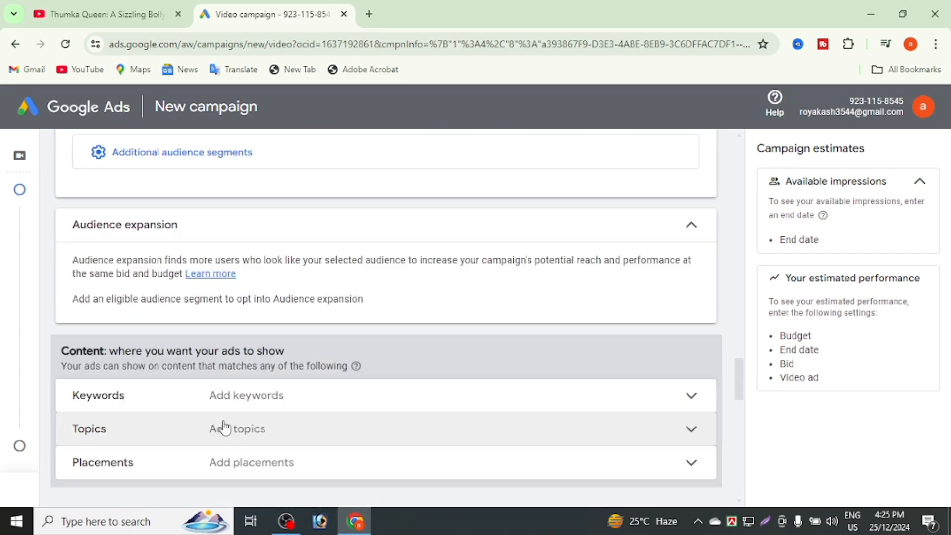
scroll(221, 424, down, 3)
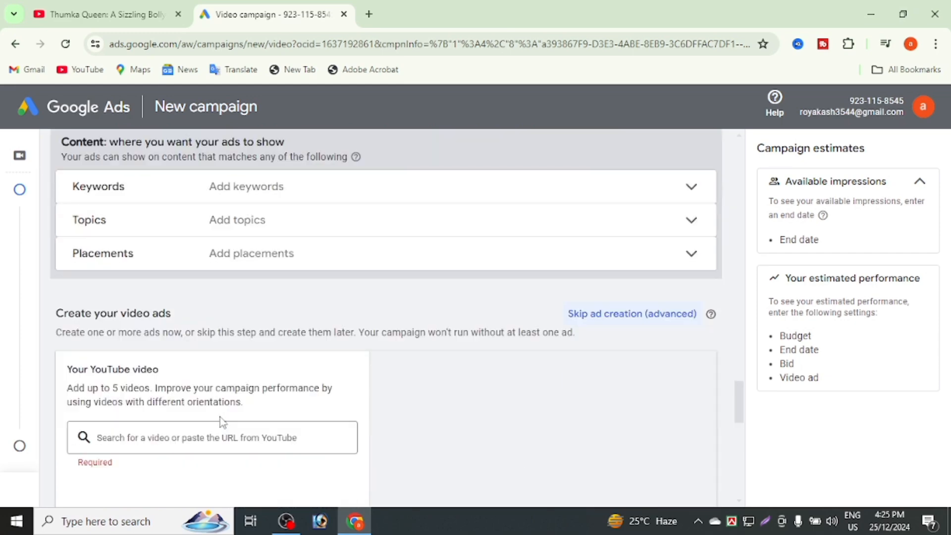
scroll(221, 423, down, 10)
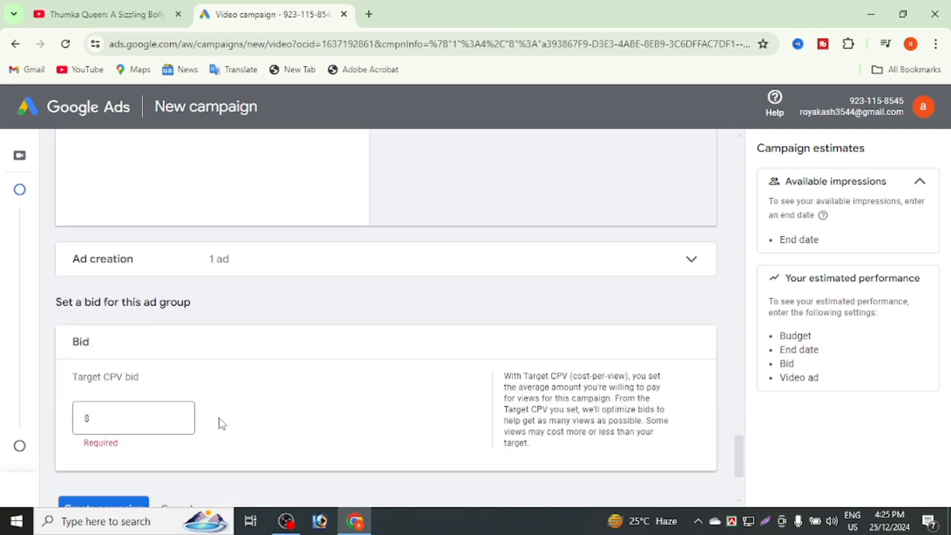
scroll(222, 424, down, 3)
scroll(218, 425, up, 15)
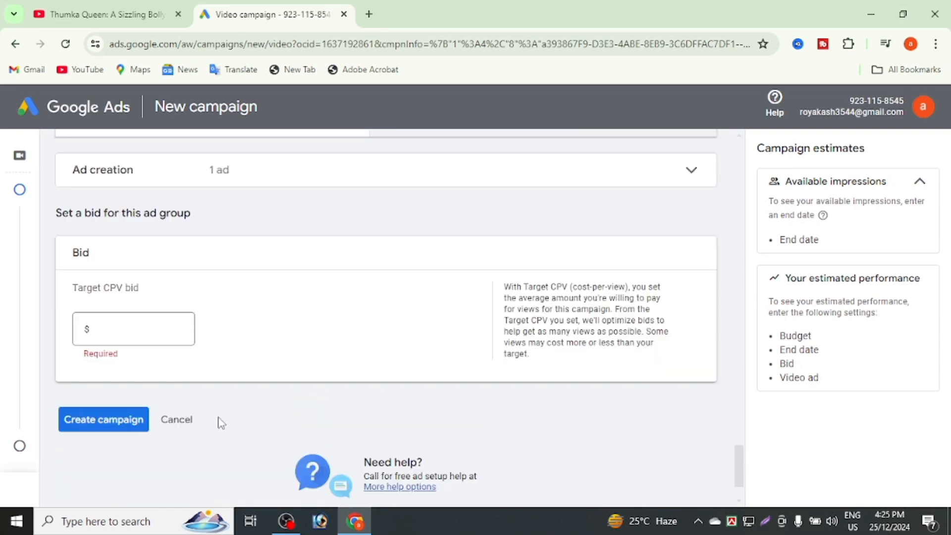
scroll(285, 375, up, 20)
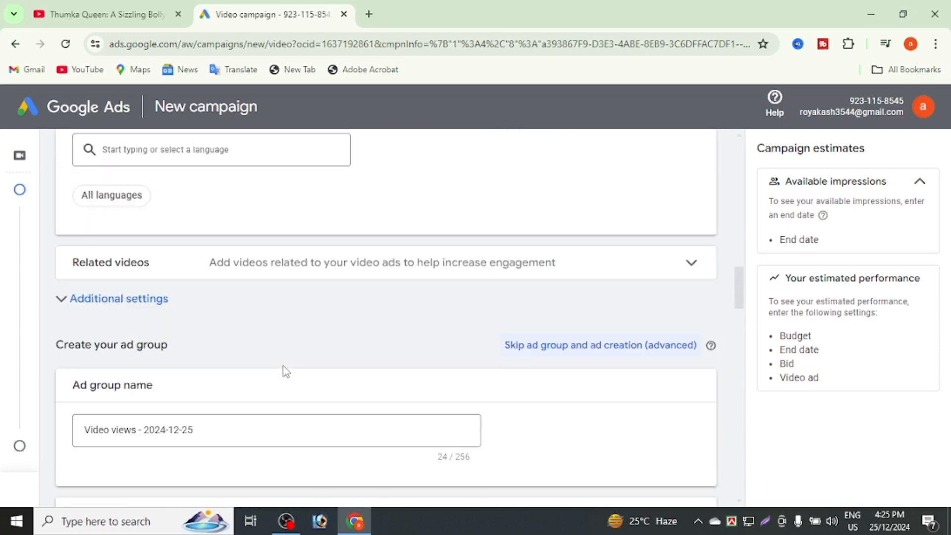
scroll(286, 370, up, 3)
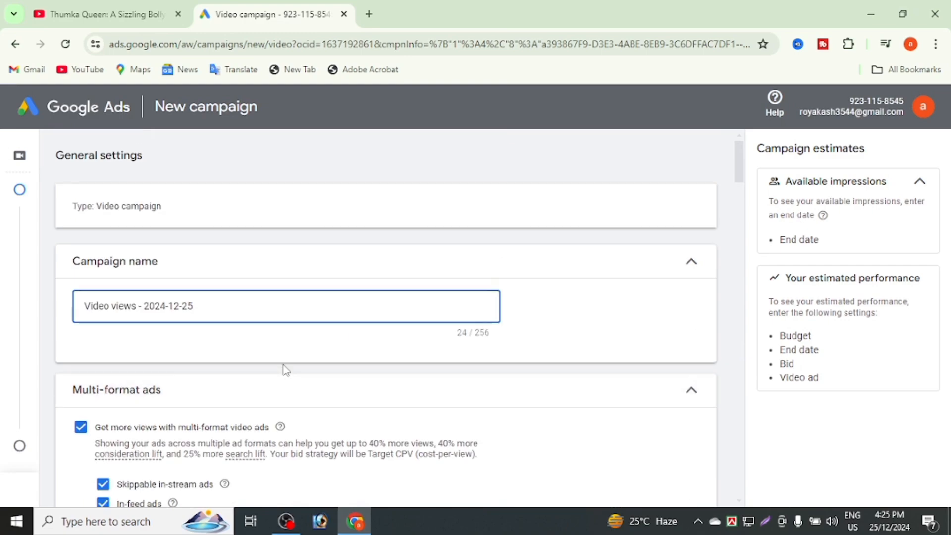